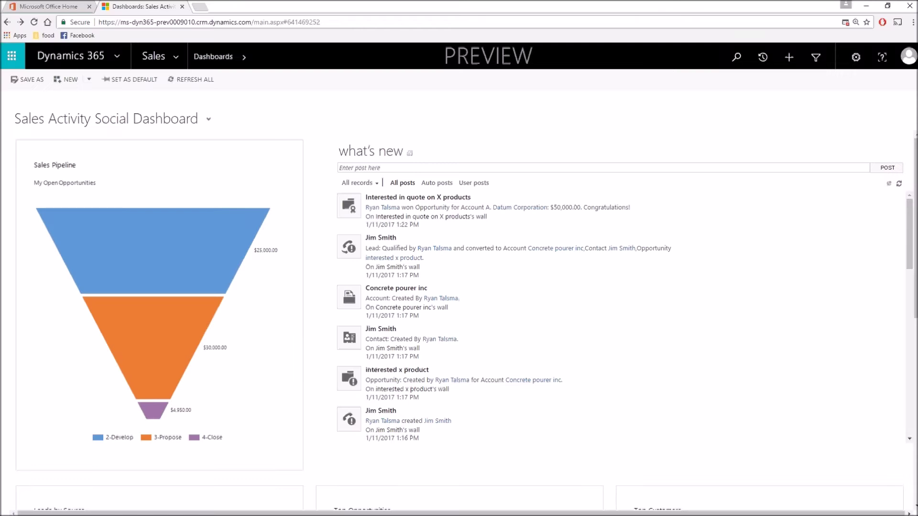
# Bring up the Sales area sitemap from the Sales Activity Social Dashboard
pyautogui.click(157, 56)
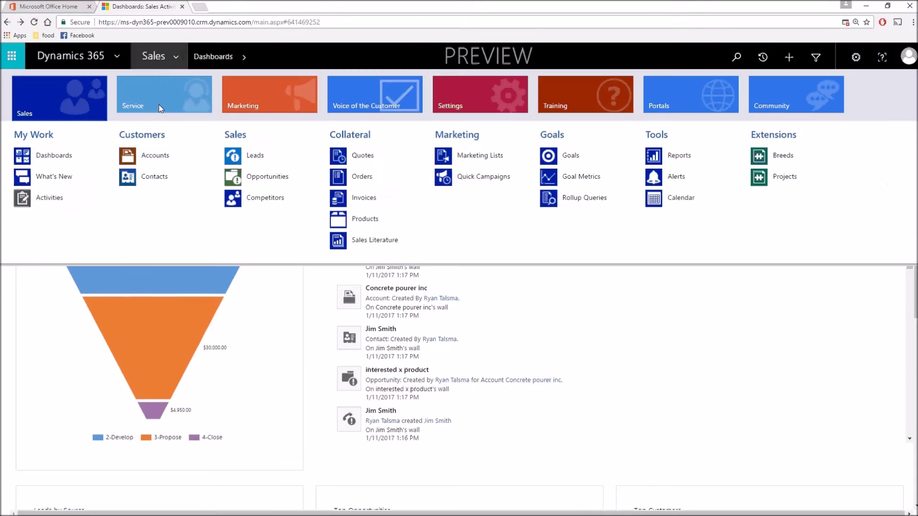
# Open the A. Datum Corporation record from the accounts list and show its activity history
pyautogui.click(144, 157)
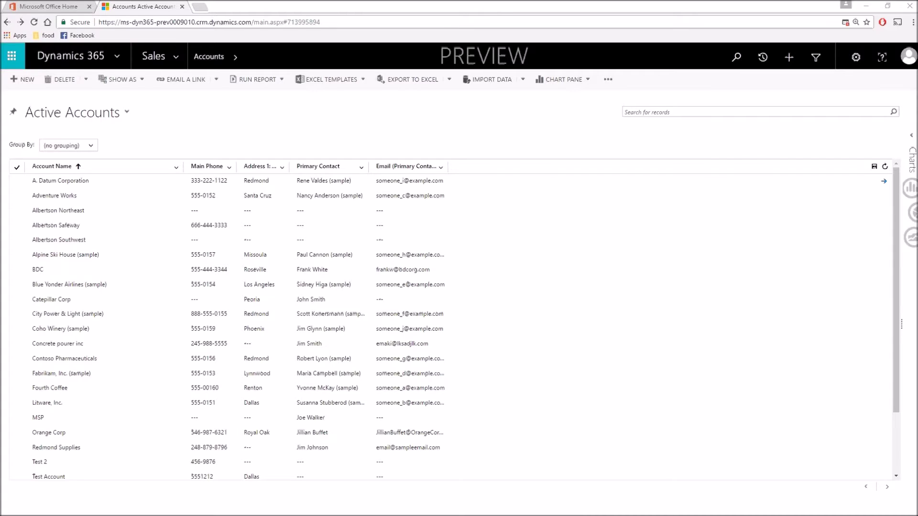
pyautogui.click(467, 185)
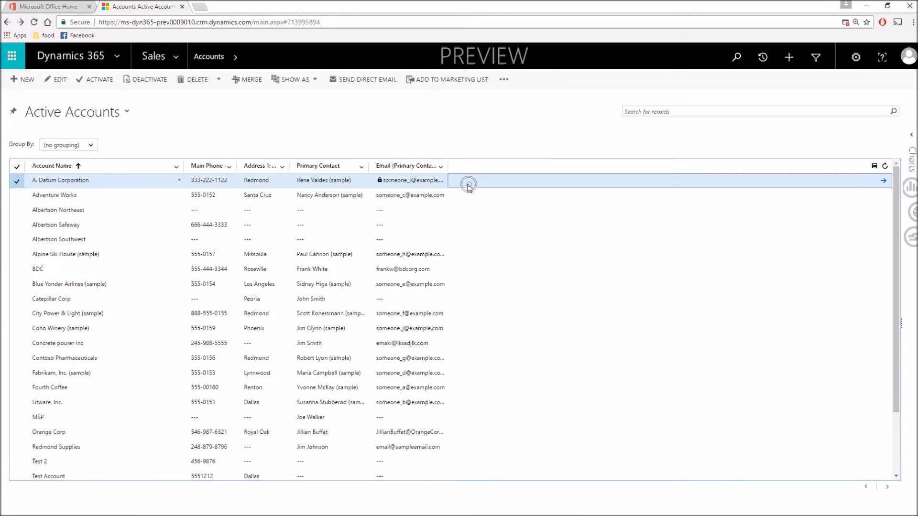
pyautogui.click(468, 185)
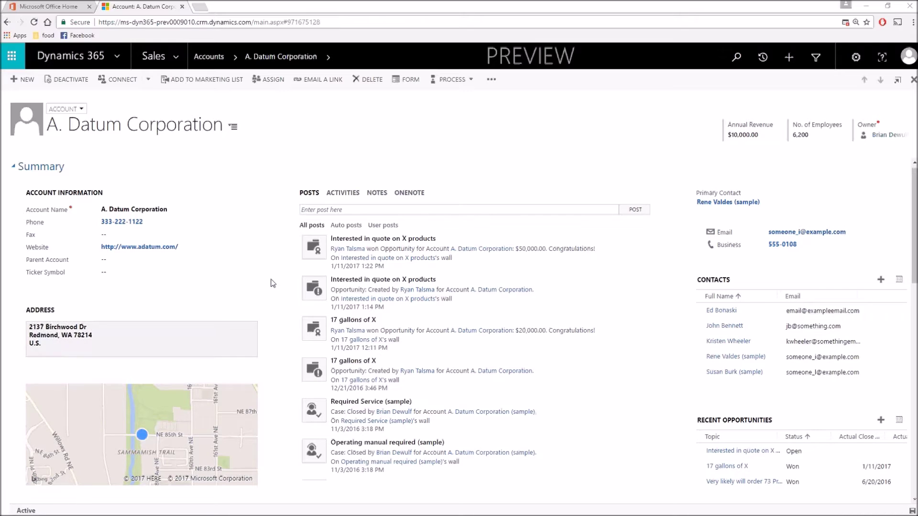
pyautogui.click(344, 195)
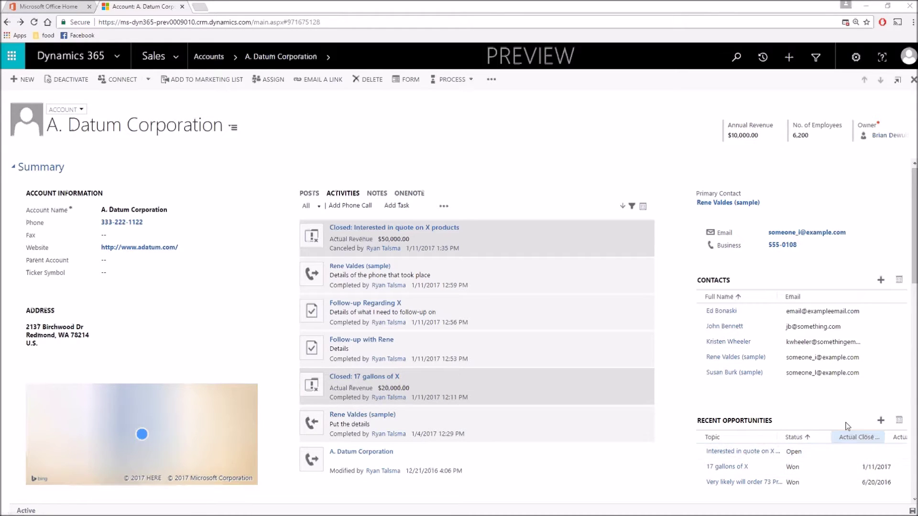
# Bring up the Sales area navigation over the A. Datum Corporation record
pyautogui.click(185, 54)
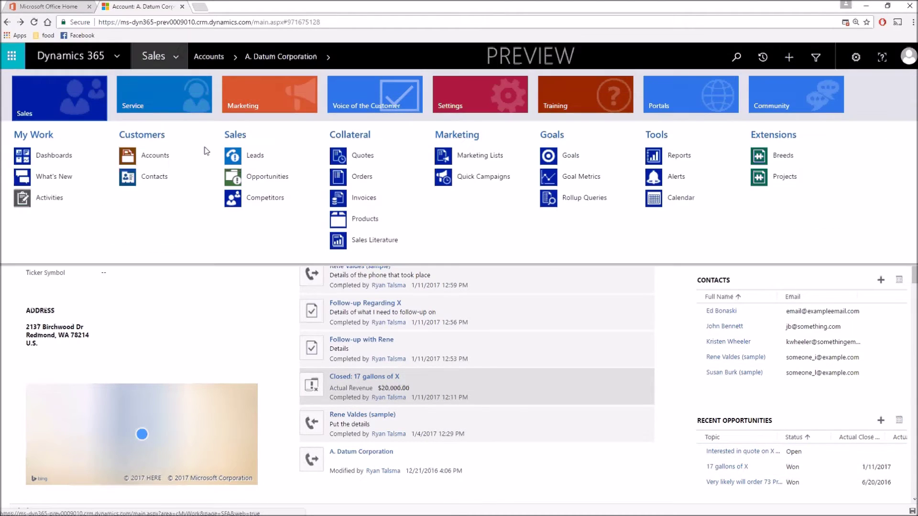
# Go to Contacts and switch the list to the Active Contacts view
pyautogui.click(163, 177)
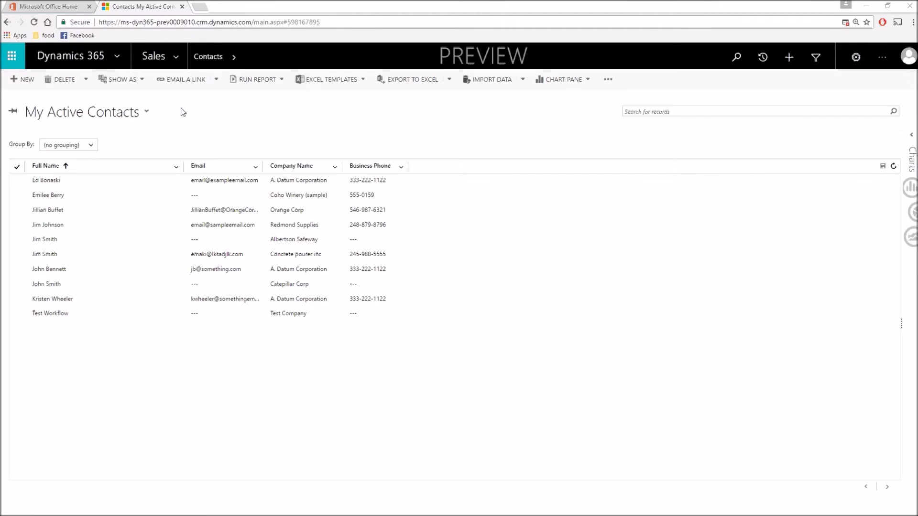
pyautogui.click(143, 109)
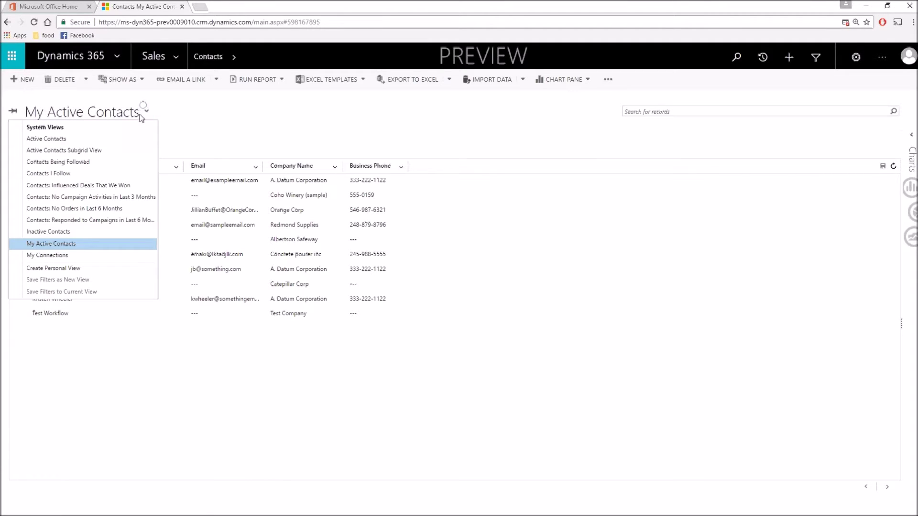
pyautogui.click(99, 139)
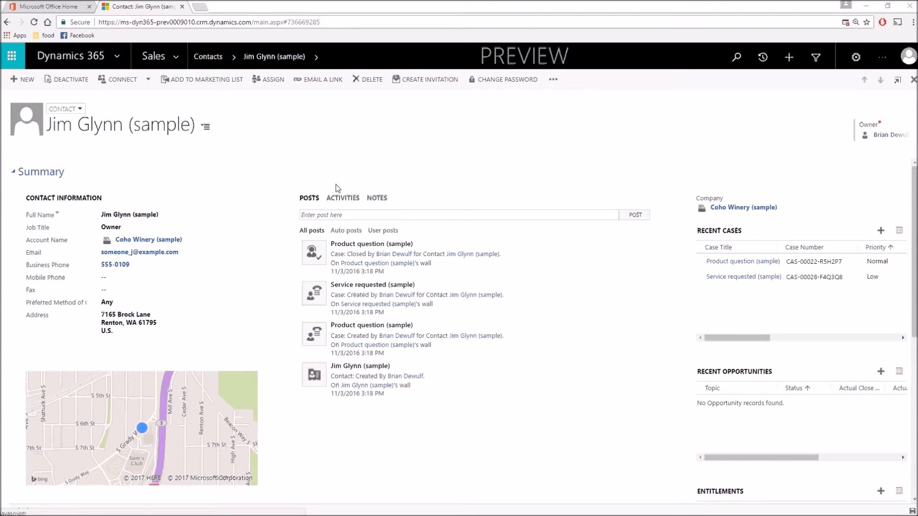
pyautogui.click(341, 199)
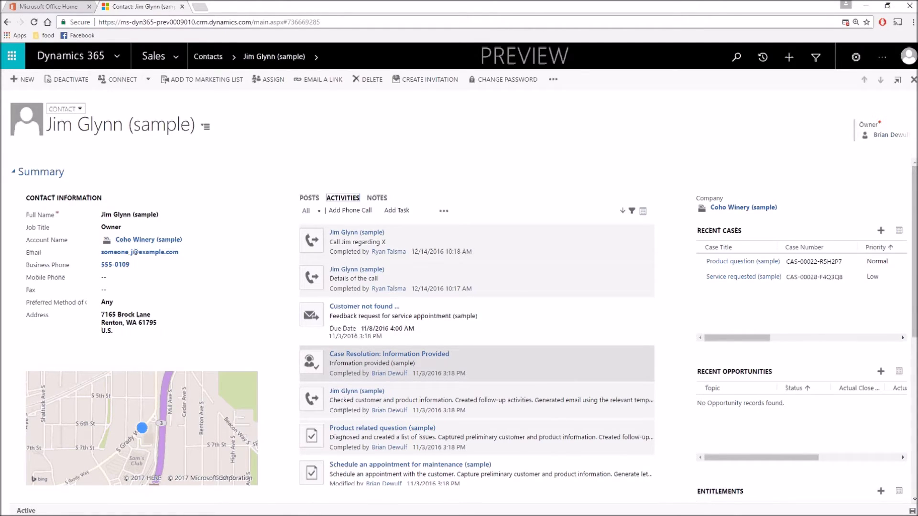
pyautogui.hotkey('alt', 'Left')
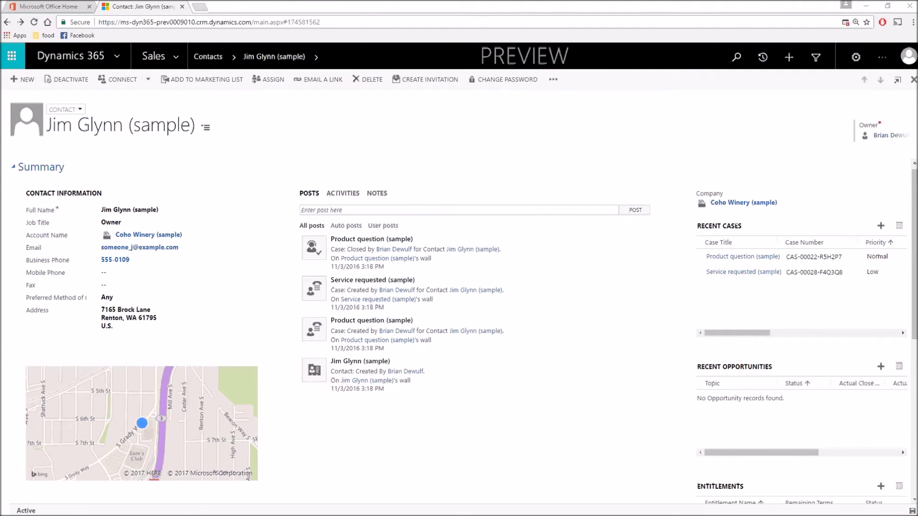
pyautogui.click(153, 56)
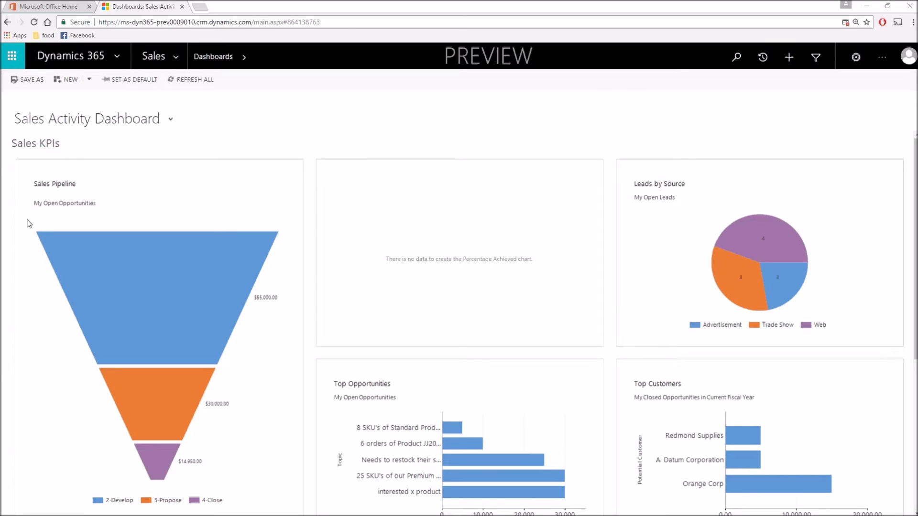
pyautogui.click(170, 117)
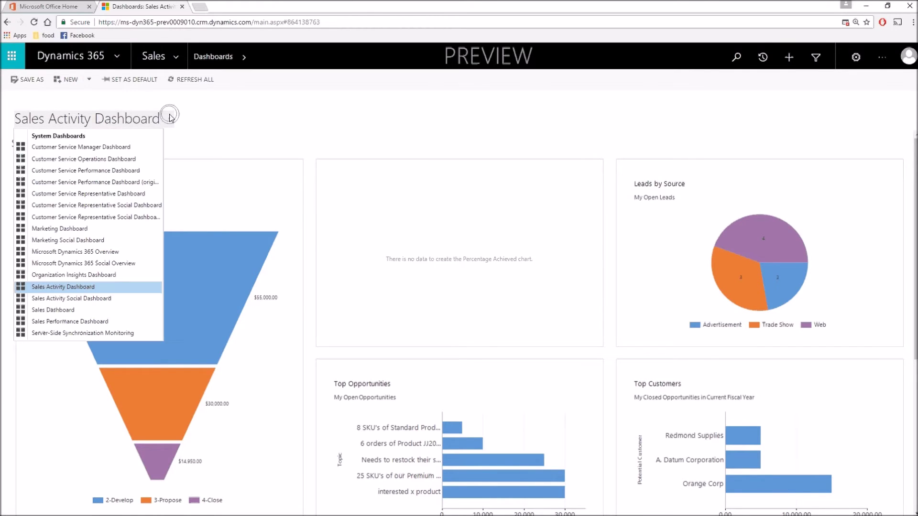
pyautogui.click(170, 117)
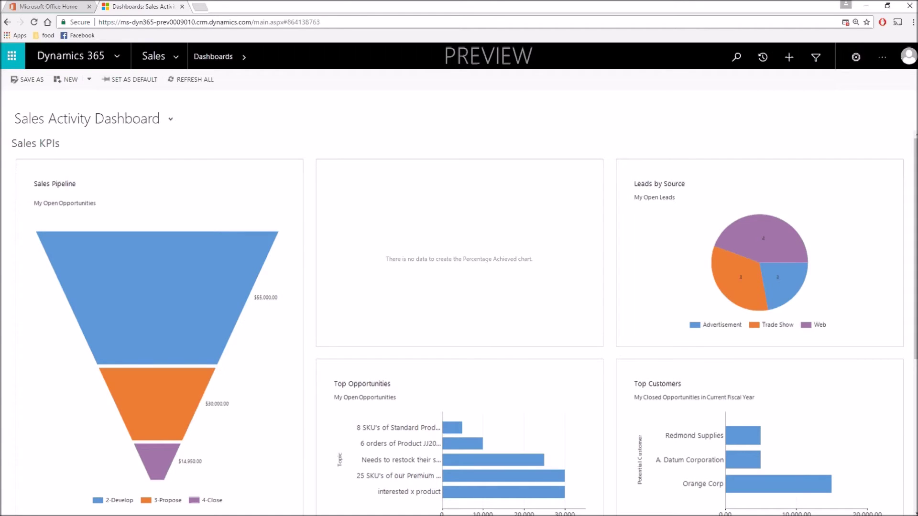
# Open the Leads list, look over the other lead views, and stay on My Open Leads
pyautogui.click(182, 56)
pyautogui.click(254, 157)
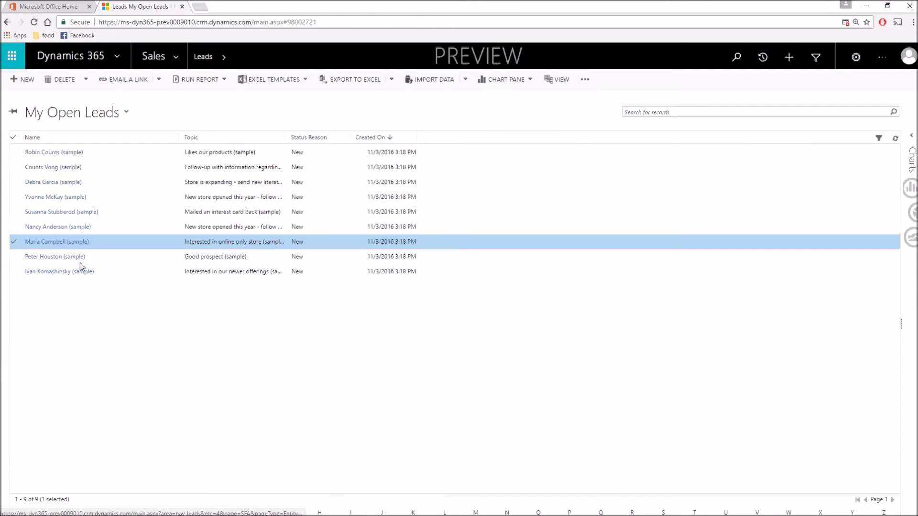
pyautogui.click(126, 113)
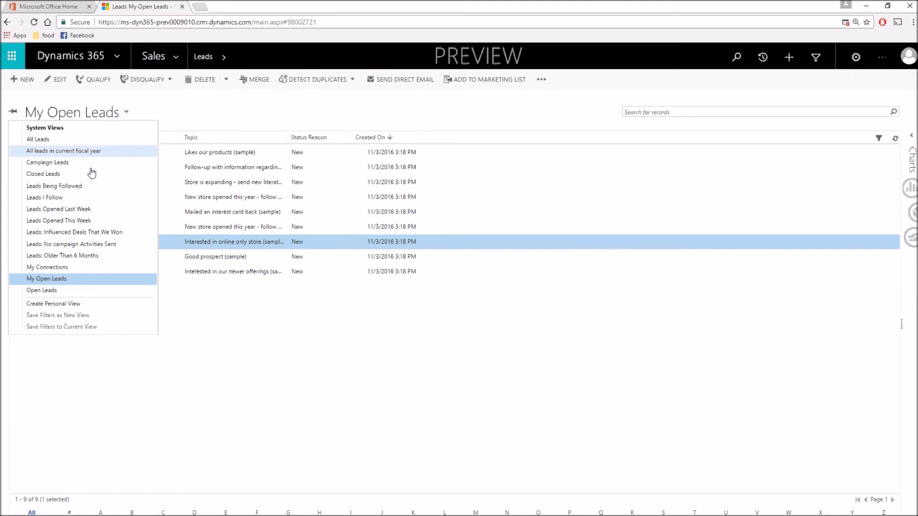
pyautogui.click(391, 360)
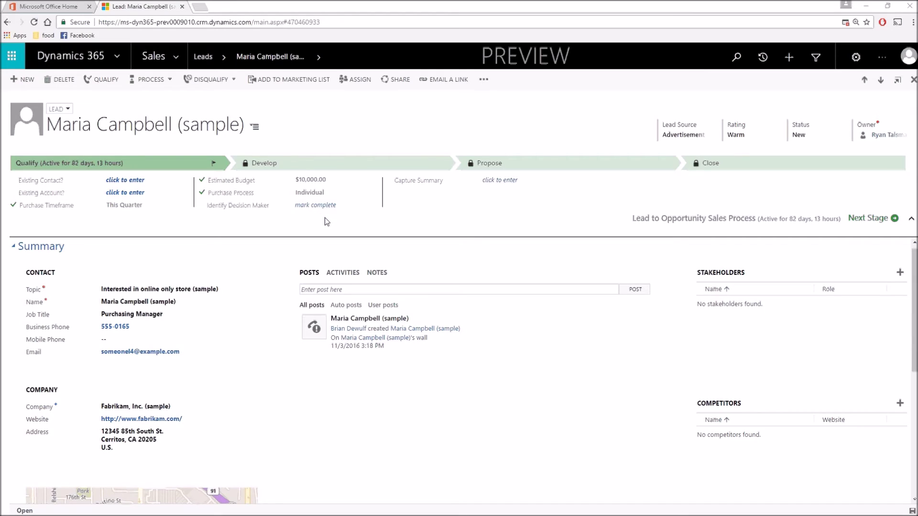
# Mark Identify Decision Maker complete and enter 'Summary details' as the lead's capture summary
pyautogui.click(315, 205)
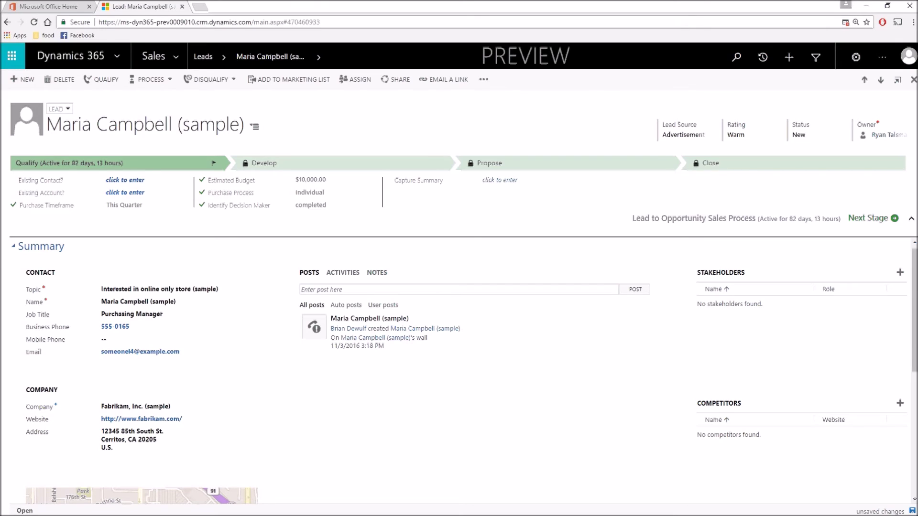
pyautogui.click(543, 181)
pyautogui.write('Summary ')
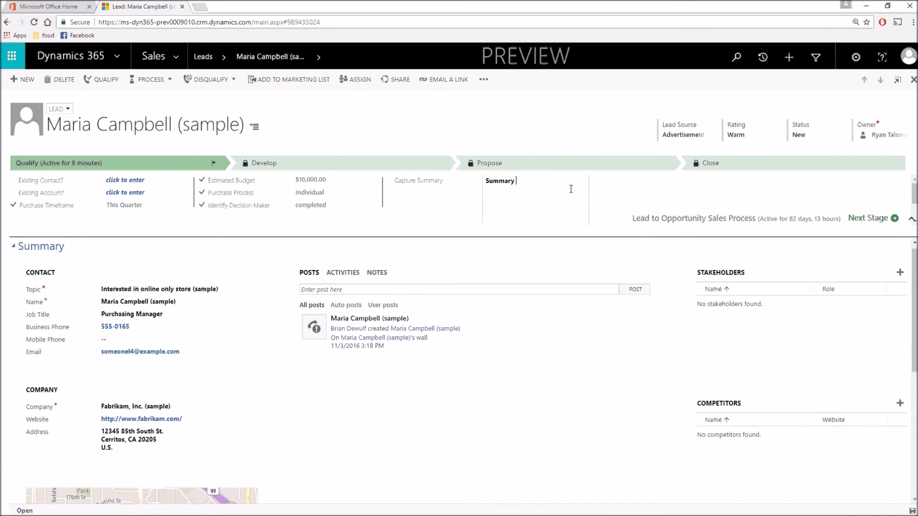
pyautogui.write('details')
pyautogui.click(235, 81)
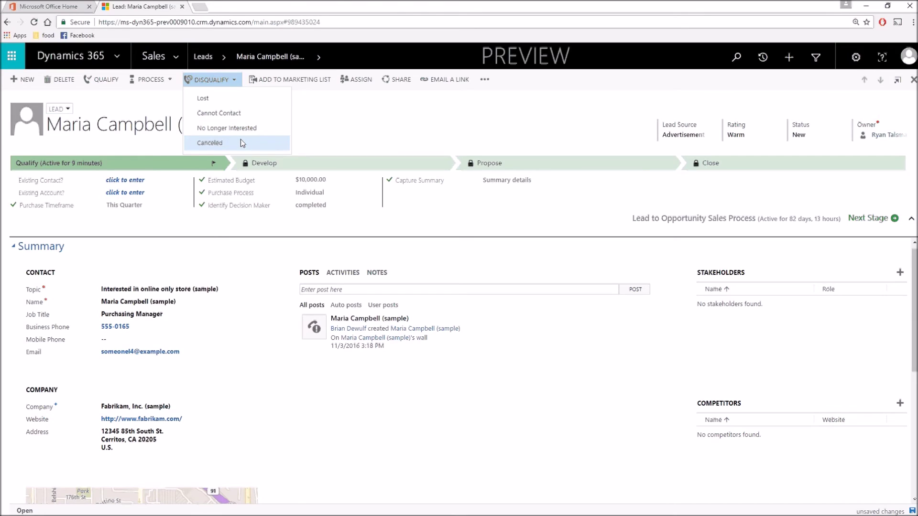
# Close the disqualification reasons without picking one, leaving the lead open
pyautogui.click(227, 128)
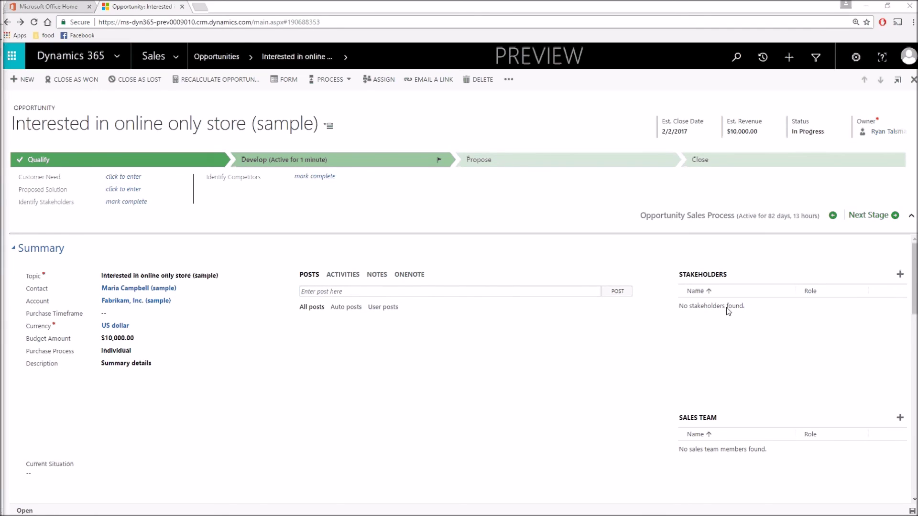
pyautogui.scroll(-2, 704, 401)
pyautogui.scroll(-2, 705, 400)
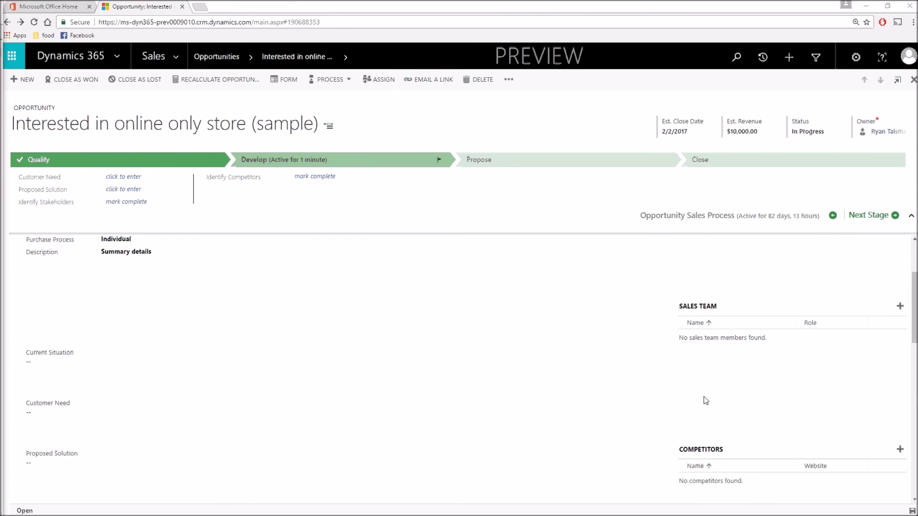
pyautogui.scroll(-5, 703, 400)
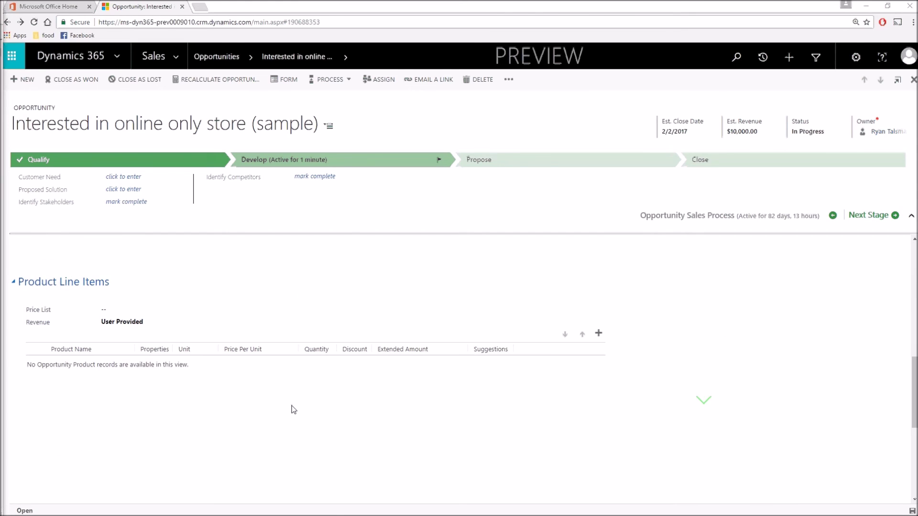
pyautogui.scroll(-3, 213, 424)
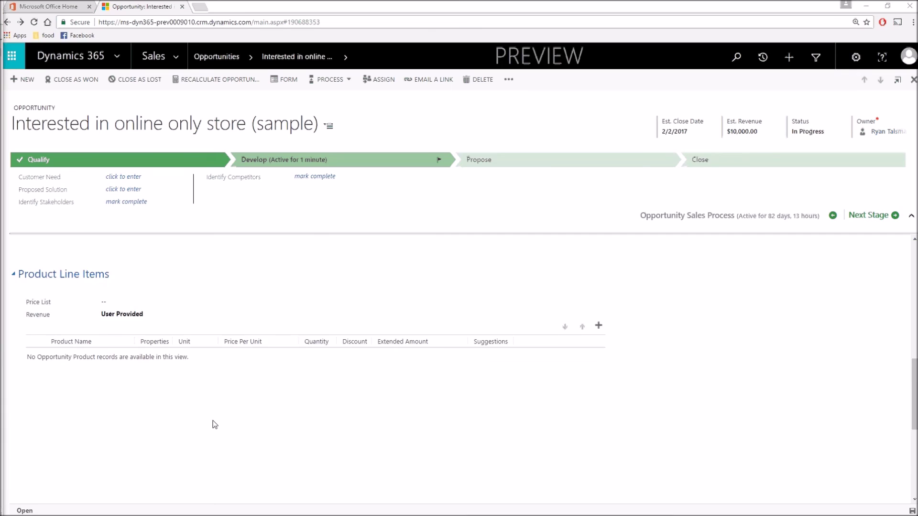
pyautogui.scroll(-3, 214, 425)
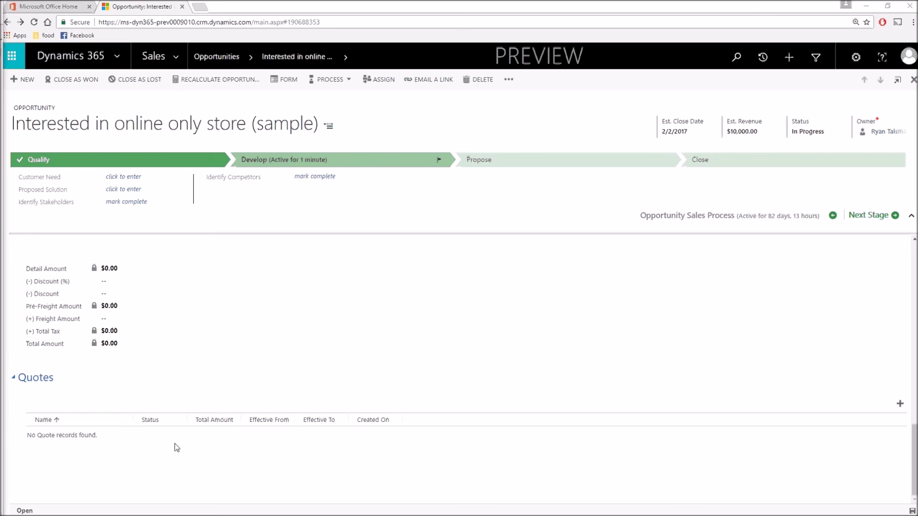
pyautogui.scroll(5, 211, 432)
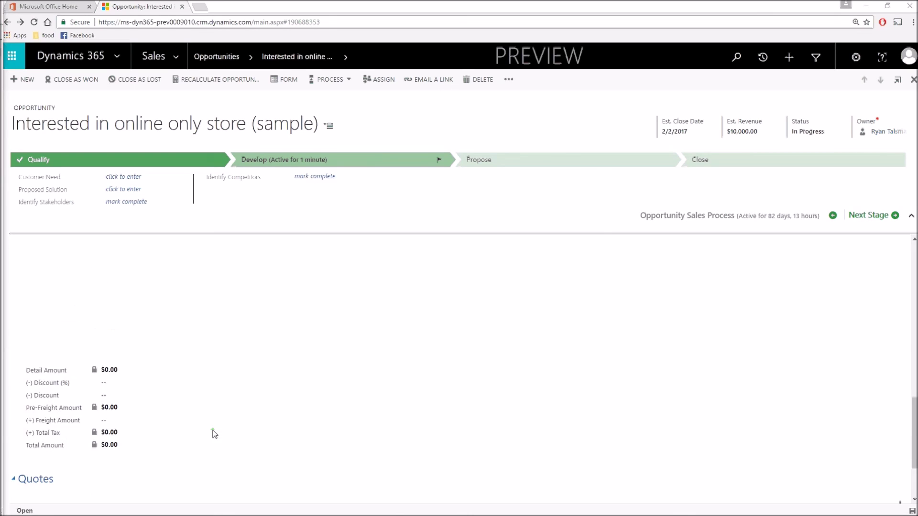
pyautogui.scroll(5, 212, 430)
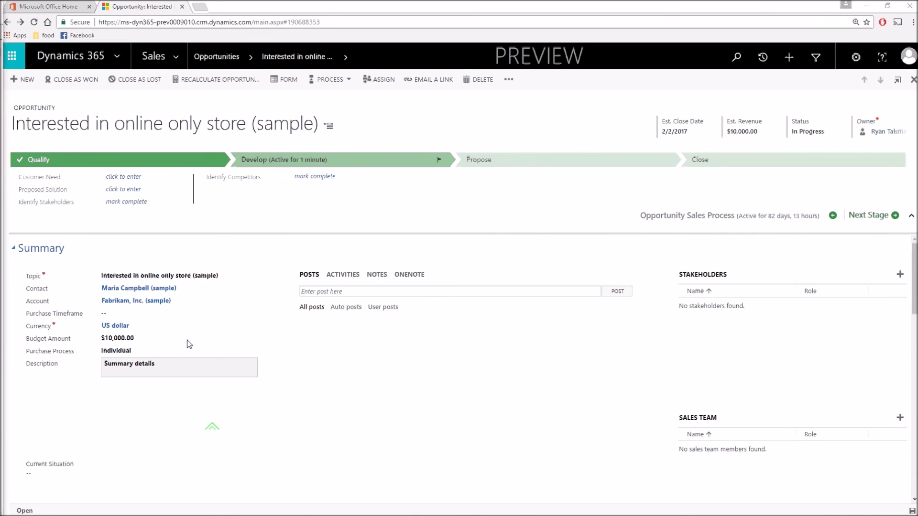